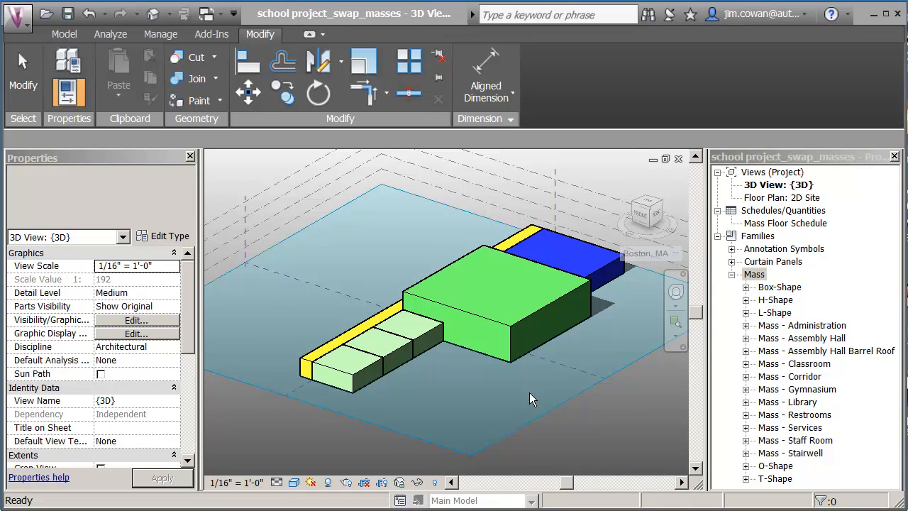
# - Swap the large green Mass - Assembly Hall for the Mass - Assembly Hall Barrel Roof type
pyautogui.moveTo(509, 386); pyautogui.dragTo(487, 386, button='middle')
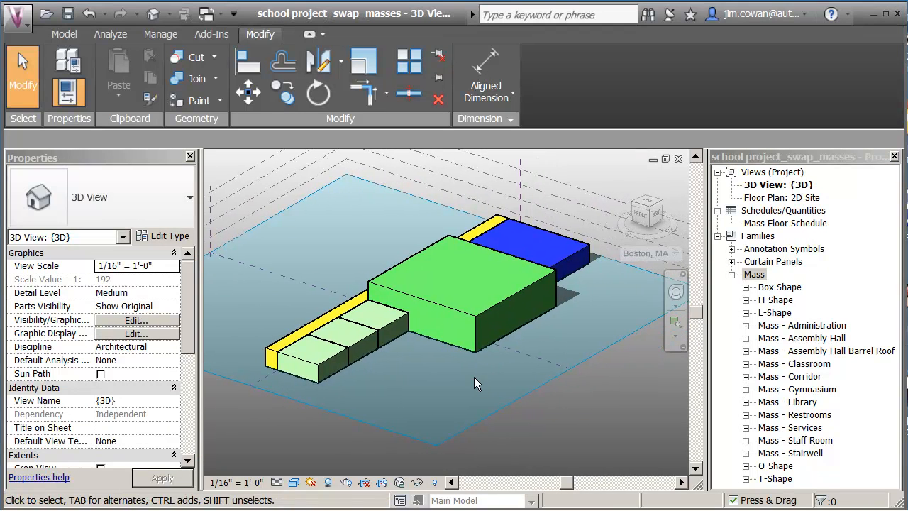
pyautogui.scroll(2, 474, 377)
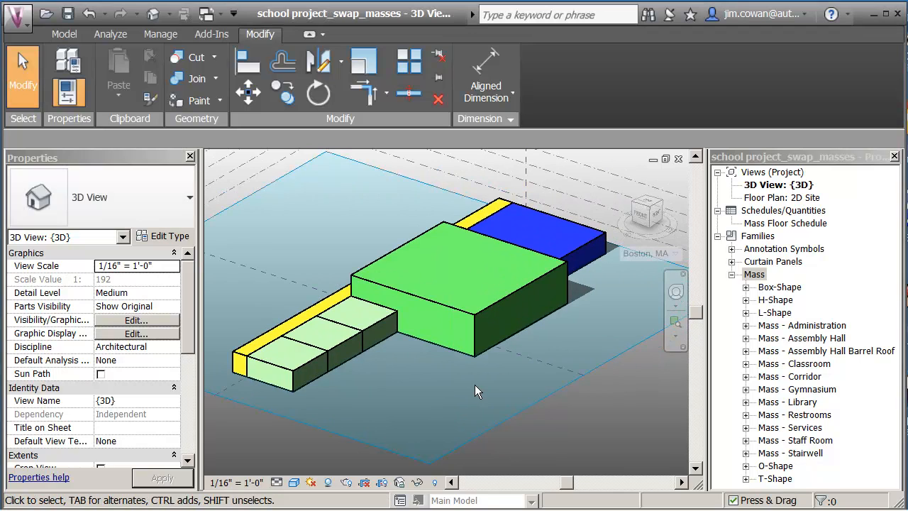
pyautogui.click(516, 329)
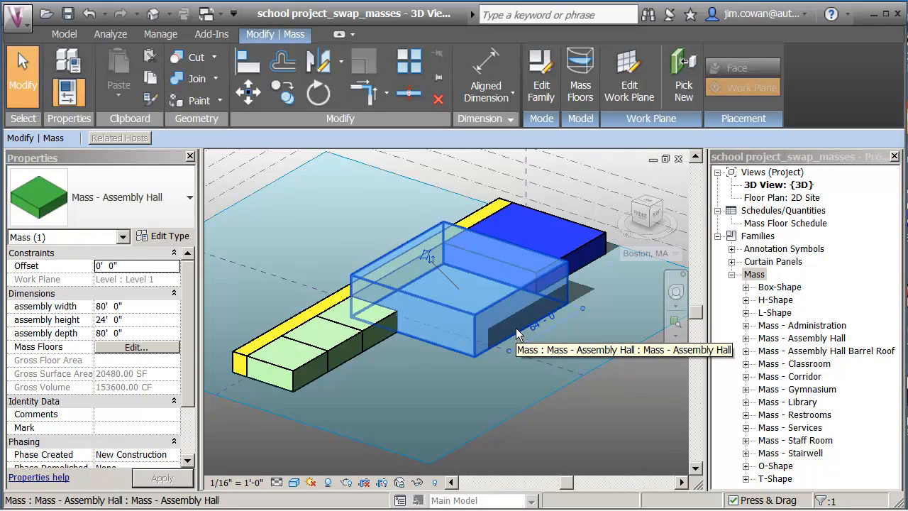
pyautogui.click(190, 199)
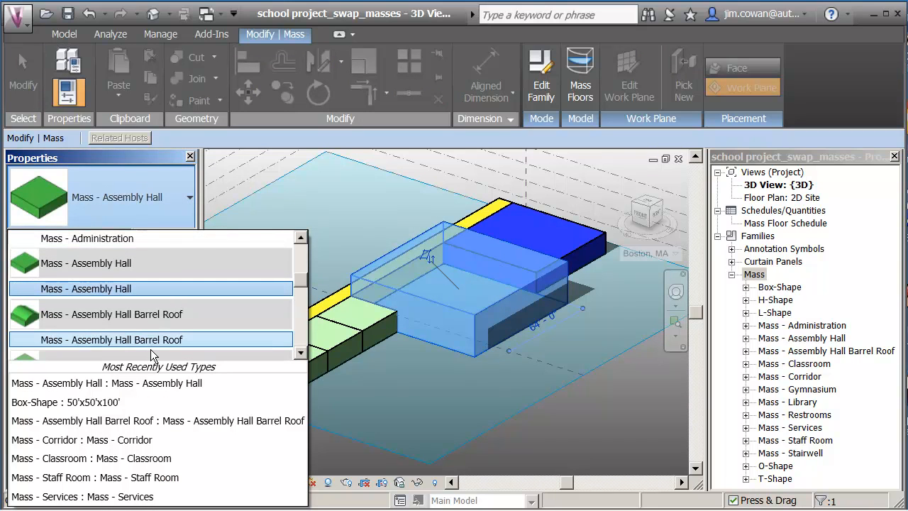
pyautogui.click(149, 339)
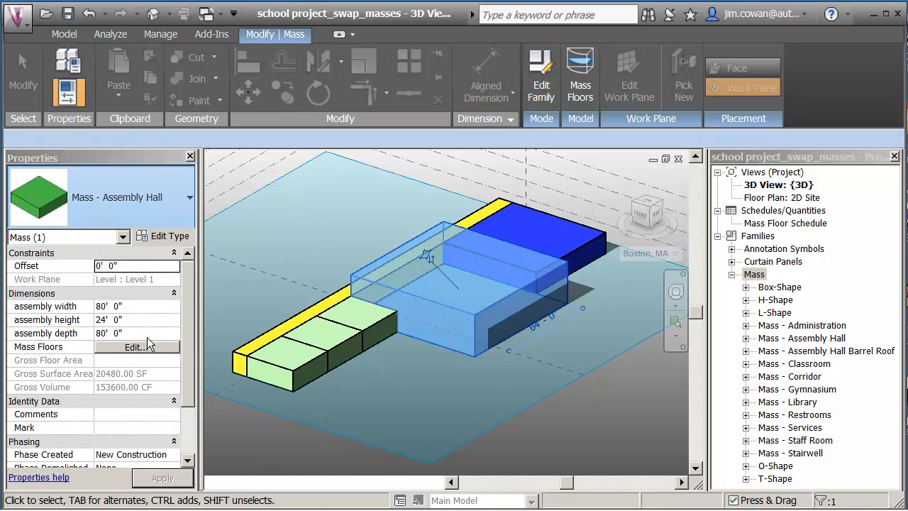
pyautogui.click(459, 400)
pyautogui.keyDown('shift'); pyautogui.moveTo(429, 386); pyautogui.dragTo(463, 371, button='middle'); pyautogui.keyUp('shift')
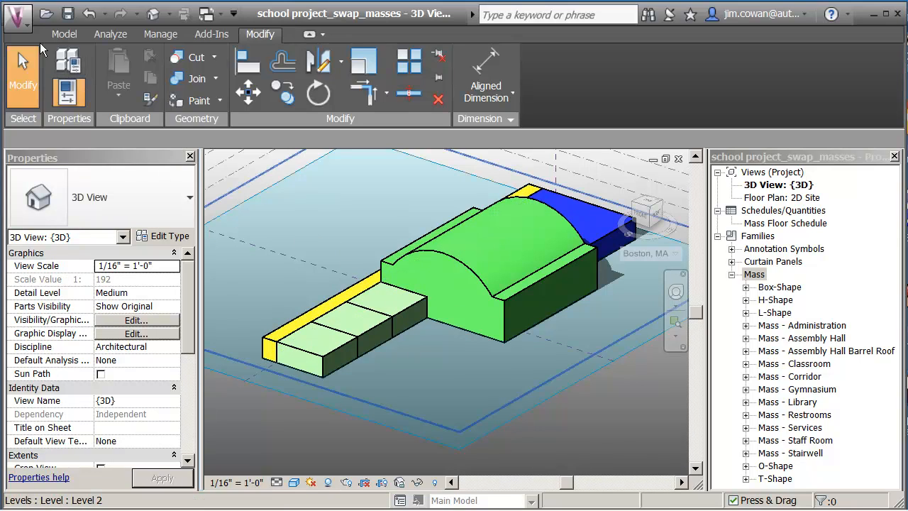
# - Start loading families into the project and open the Forms folder inside Mass Families
pyautogui.click(17, 15)
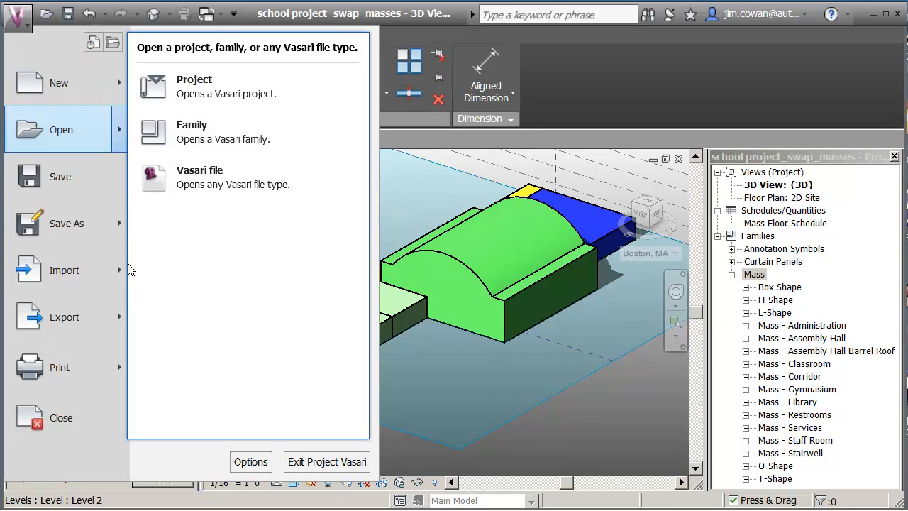
pyautogui.moveTo(123, 275)
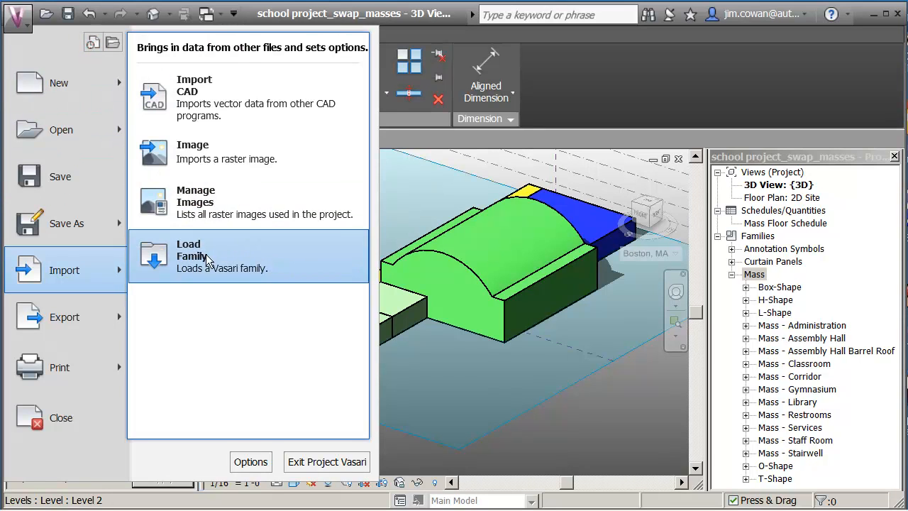
pyautogui.click(188, 255)
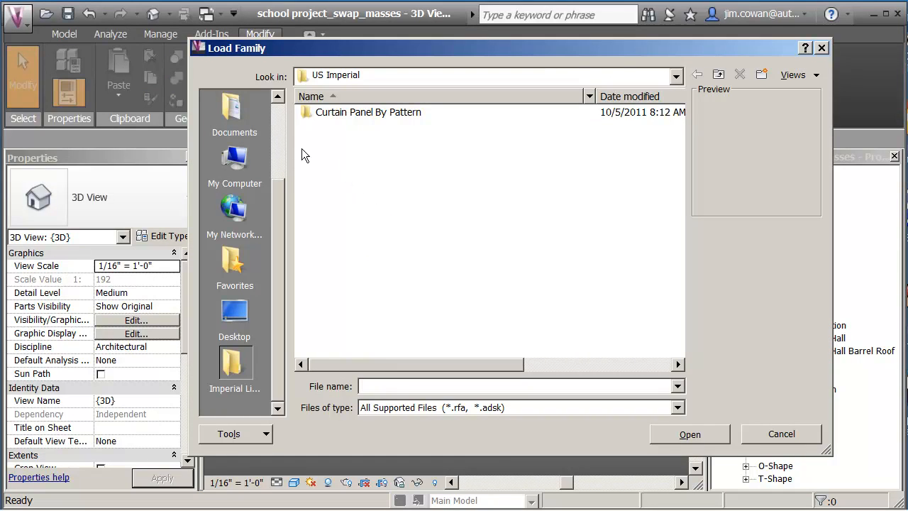
pyautogui.moveTo(280, 218); pyautogui.dragTo(276, 139)
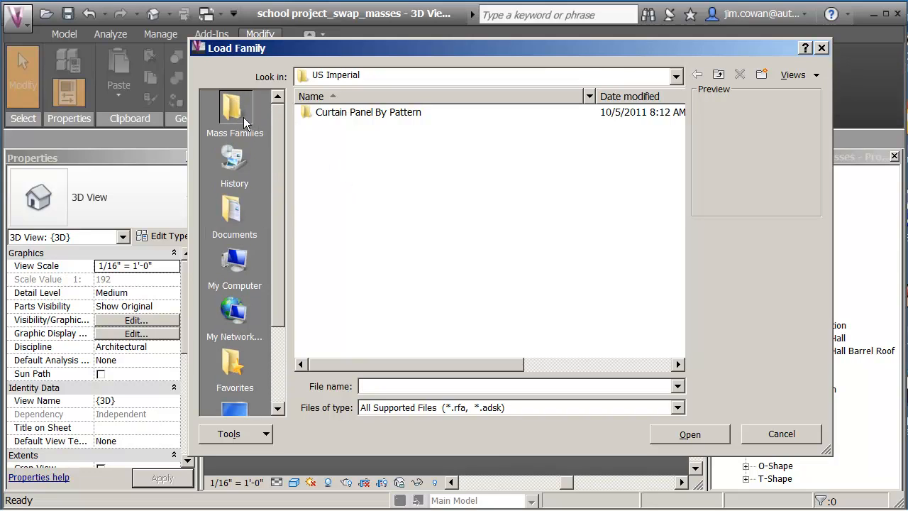
pyautogui.click(243, 117)
pyautogui.doubleClick(312, 142)
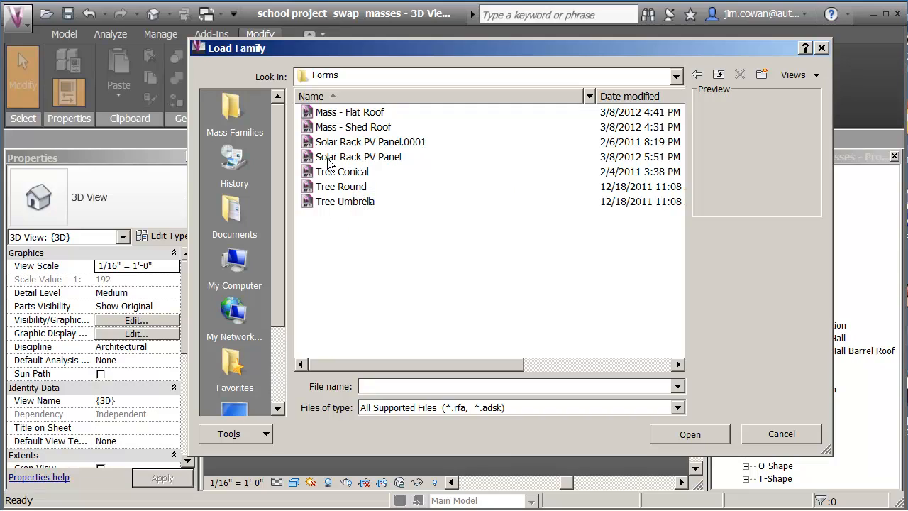
# - Load the Solar Rack PV Panel, Tree Conical, Tree Round, Tree Umbrella and Mass - Flat Roof families together
pyautogui.click(328, 157)
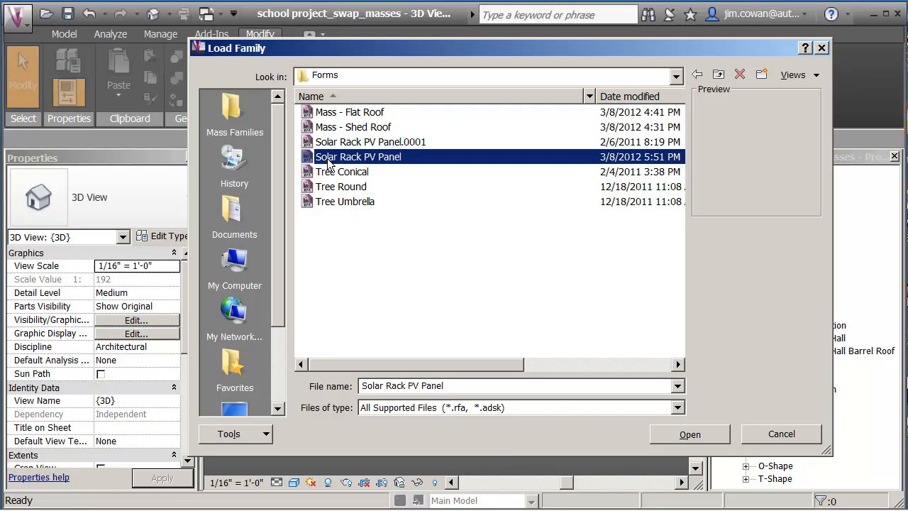
pyautogui.keyDown('ctrl'); pyautogui.click(336, 174); pyautogui.keyUp('ctrl')
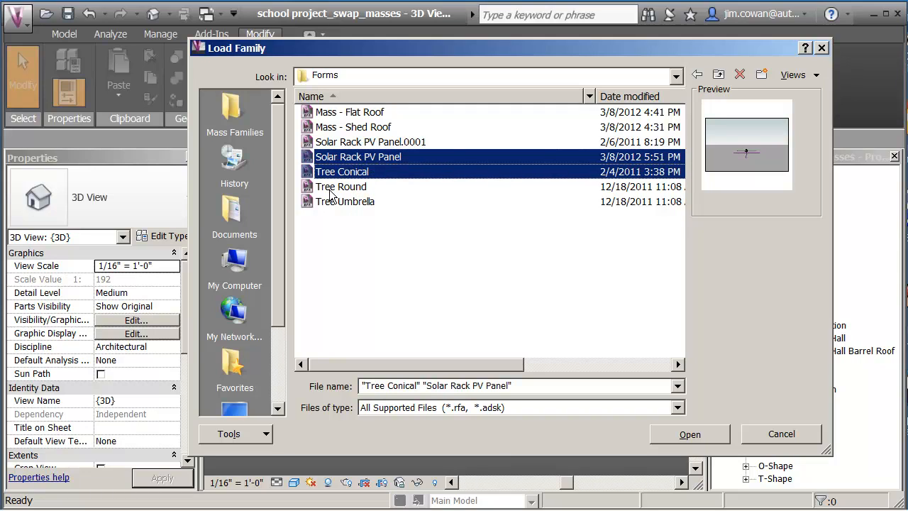
pyautogui.keyDown('ctrl'); pyautogui.click(330, 188); pyautogui.keyUp('ctrl')
pyautogui.keyDown('ctrl'); pyautogui.click(327, 204); pyautogui.keyUp('ctrl')
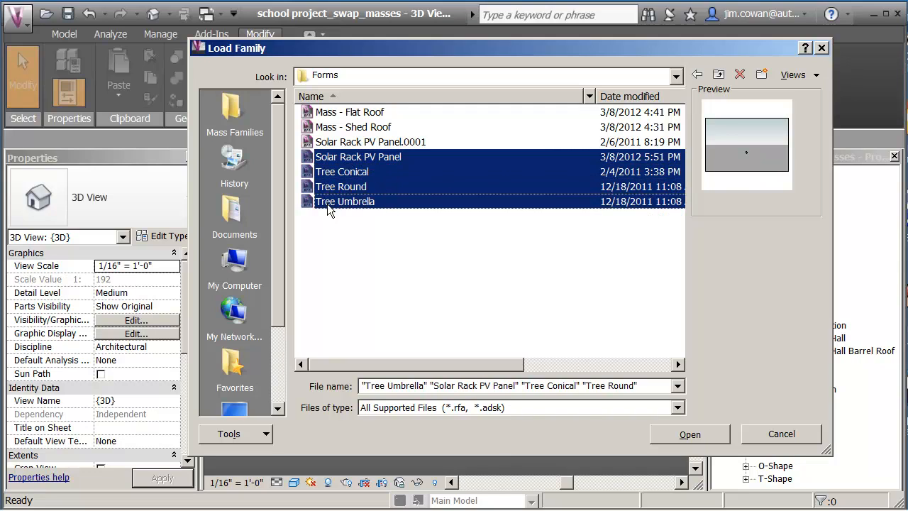
pyautogui.keyDown('ctrl'); pyautogui.click(330, 113); pyautogui.keyUp('ctrl')
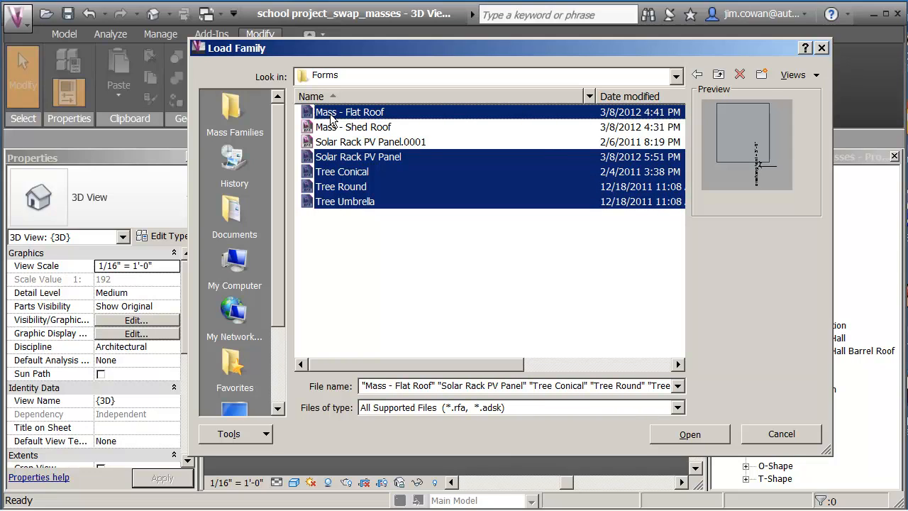
pyautogui.click(700, 438)
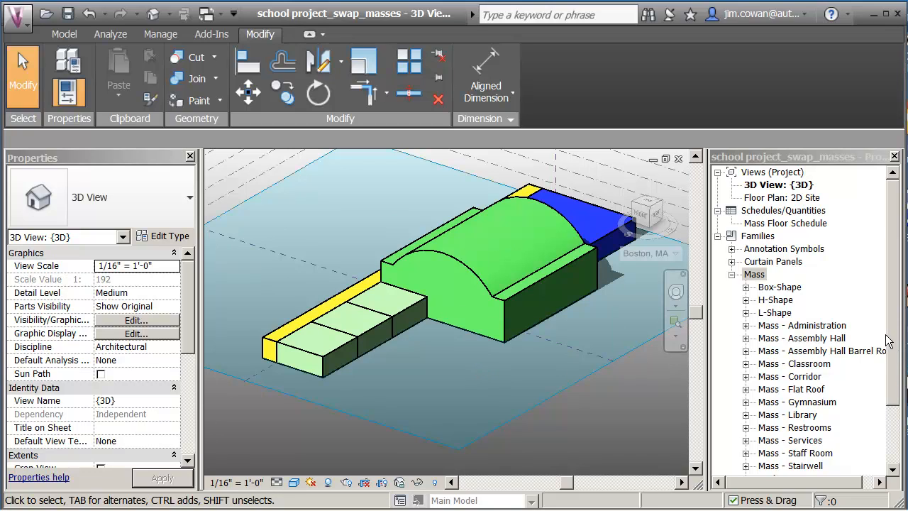
# - Place a Tree Conical mass on the Level 1 work plane, behind the near end of the yellow corridor
pyautogui.scroll(-2, 895, 356)
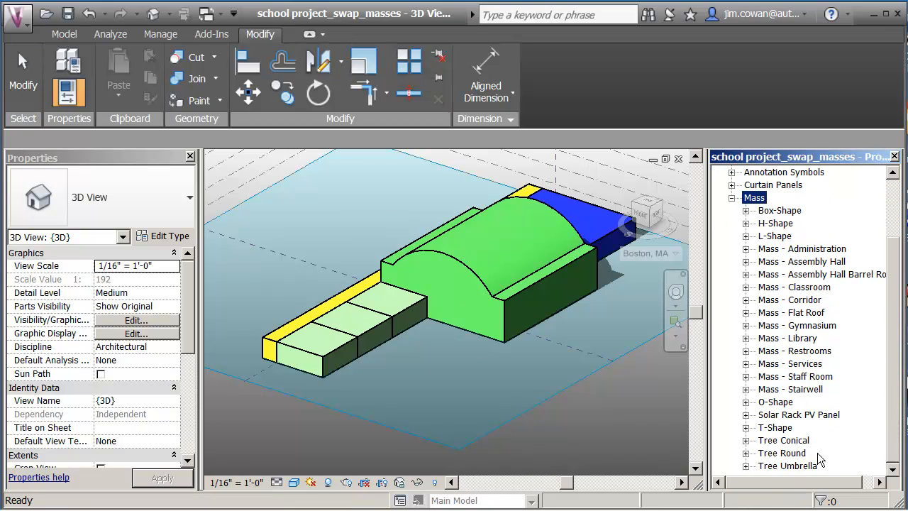
pyautogui.click(746, 441)
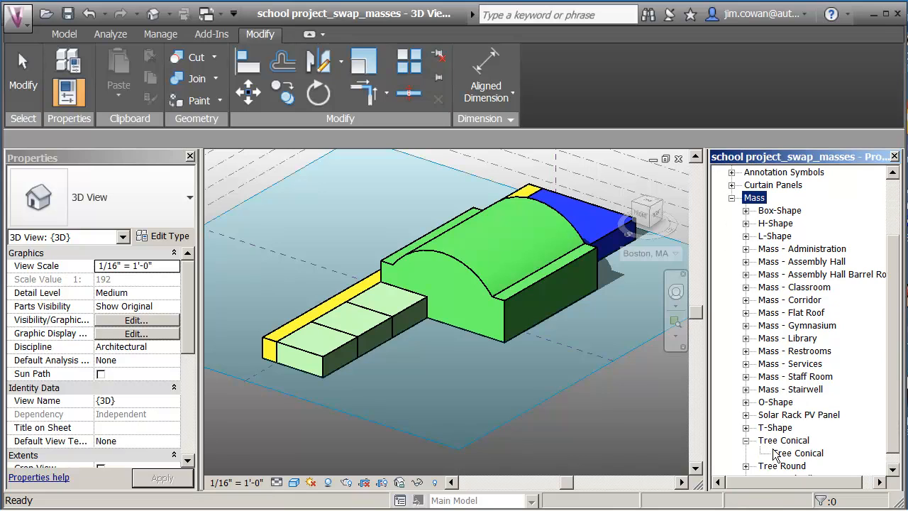
pyautogui.click(776, 453)
pyautogui.moveTo(783, 459); pyautogui.dragTo(604, 343)
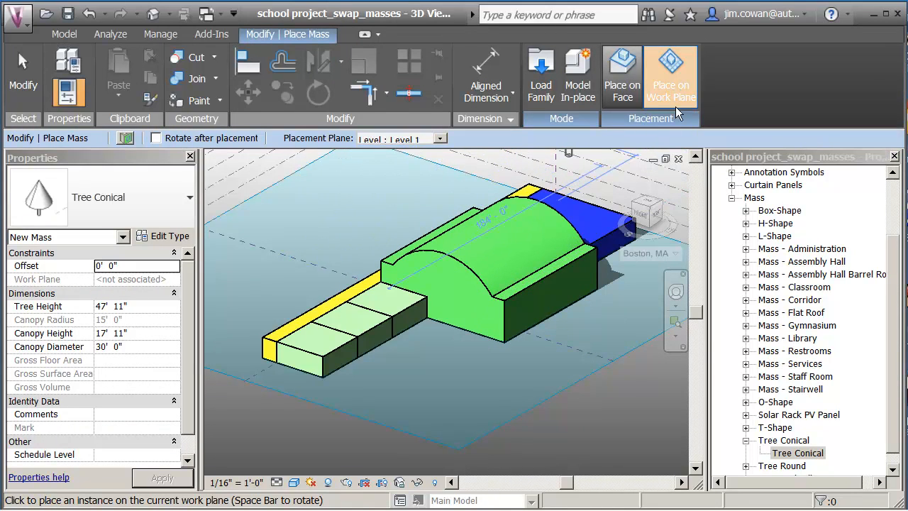
pyautogui.click(625, 95)
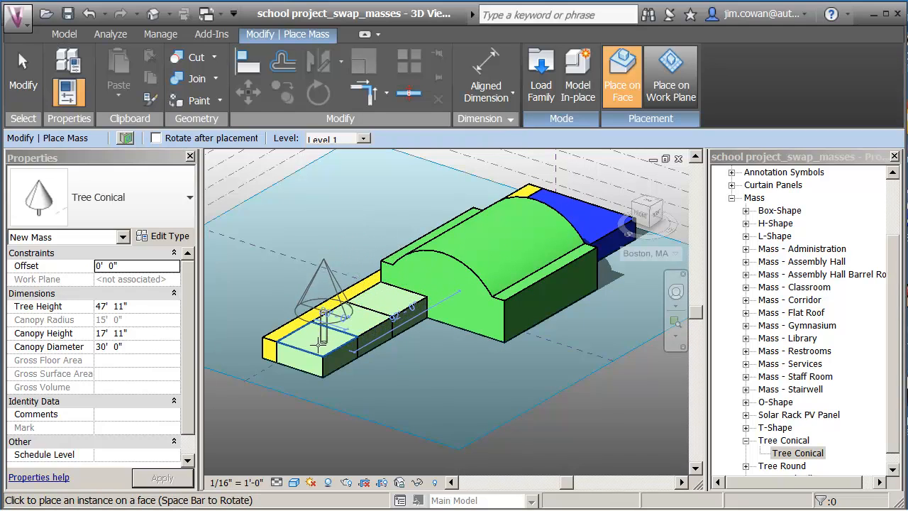
pyautogui.click(668, 94)
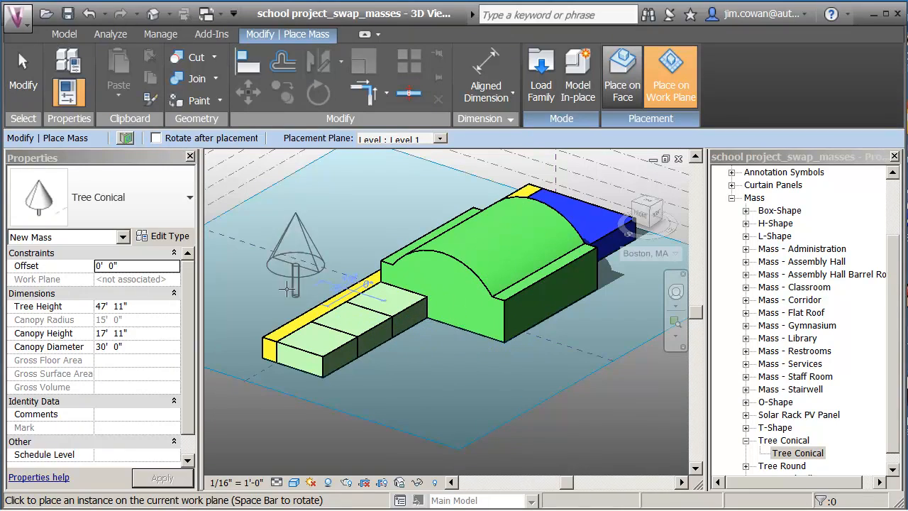
pyautogui.click(260, 319)
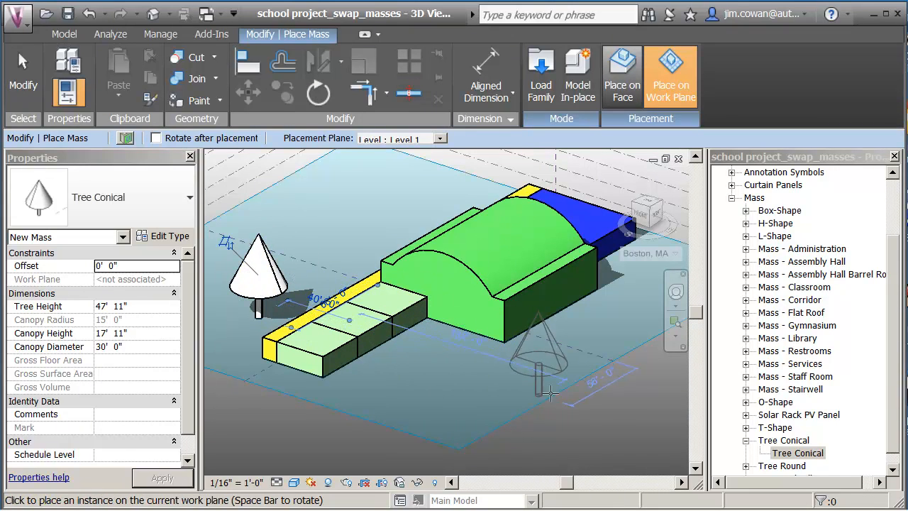
# - Place a Tree Round mass on the Level 1 work plane in front of the light-green masses and turn on the view's shadows
pyautogui.moveTo(892, 435); pyautogui.dragTo(889, 463)
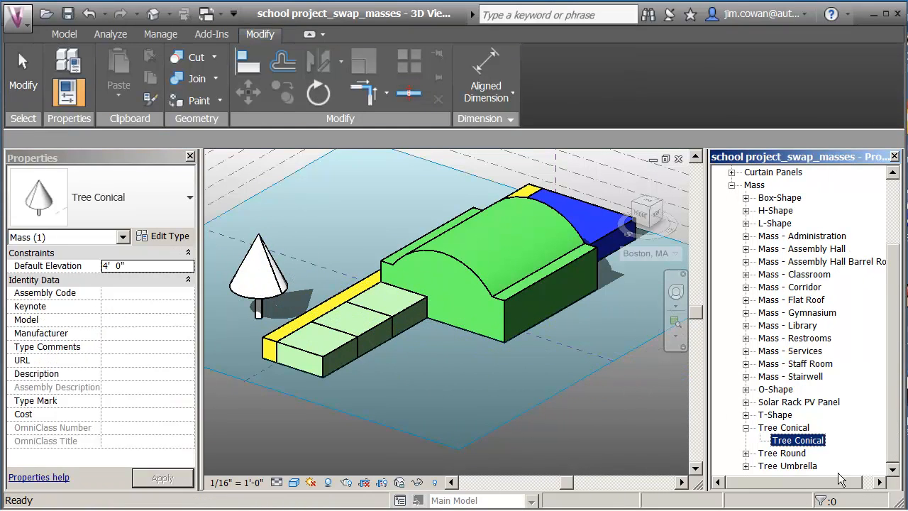
pyautogui.click(746, 455)
pyautogui.moveTo(774, 466); pyautogui.dragTo(488, 352)
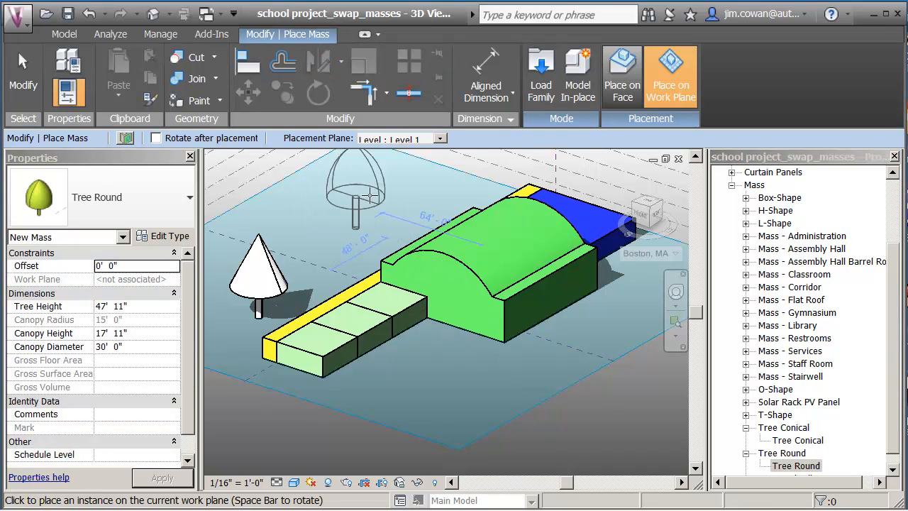
pyautogui.click(403, 415)
pyautogui.press('Escape')
pyautogui.press('Escape')
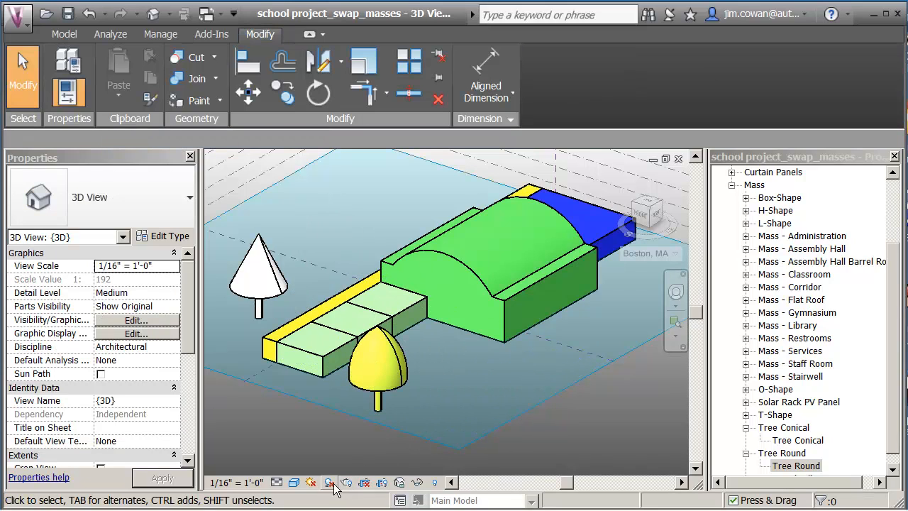
pyautogui.click(329, 483)
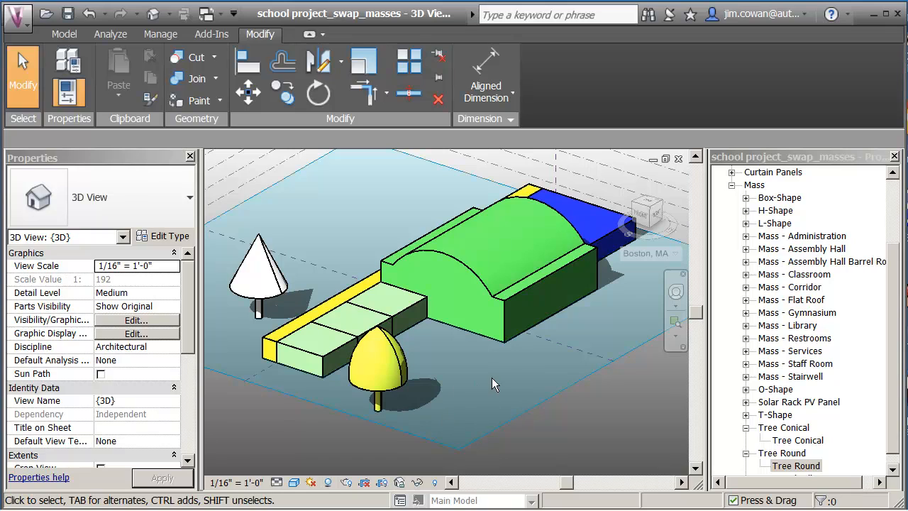
pyautogui.moveTo(498, 366); pyautogui.dragTo(502, 365, button='middle')
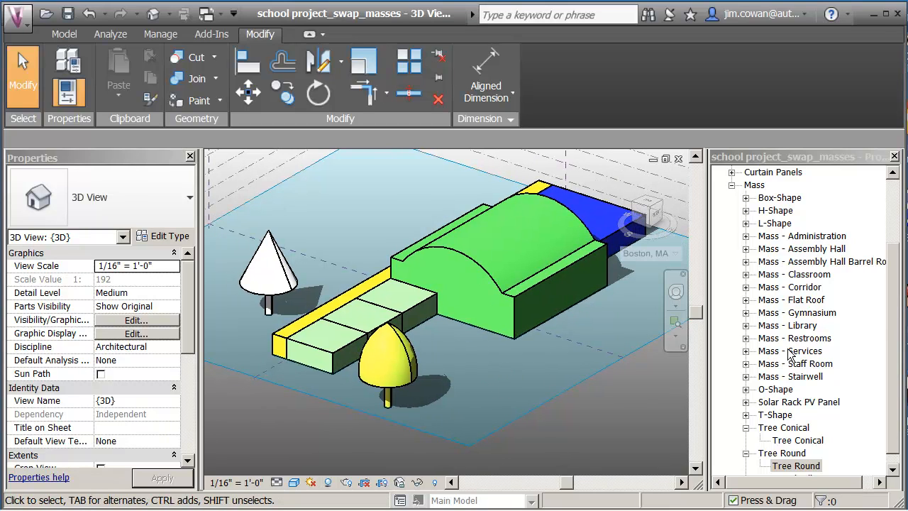
# - Place a 30x8 Solar Rack PV Panel on the roof face of the light-green mass adjoining the barrel-roof hall
pyautogui.moveTo(892, 323); pyautogui.dragTo(891, 353)
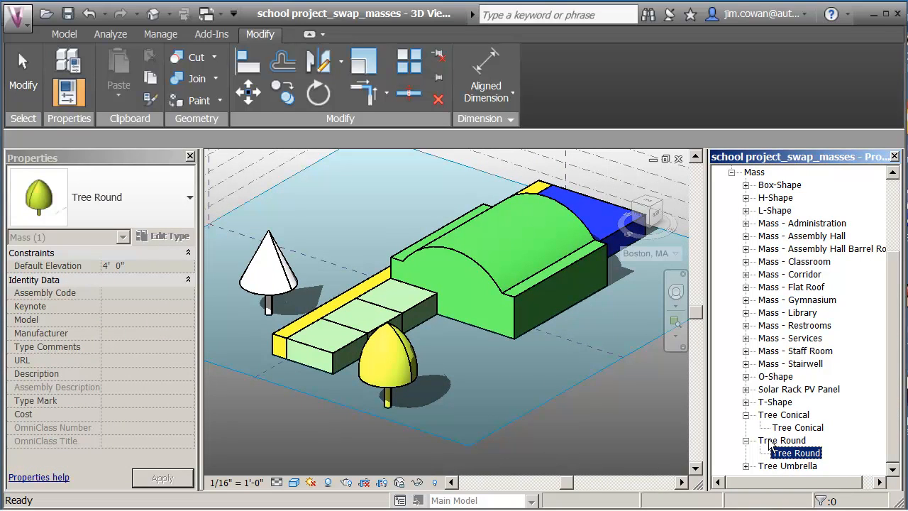
pyautogui.click(746, 390)
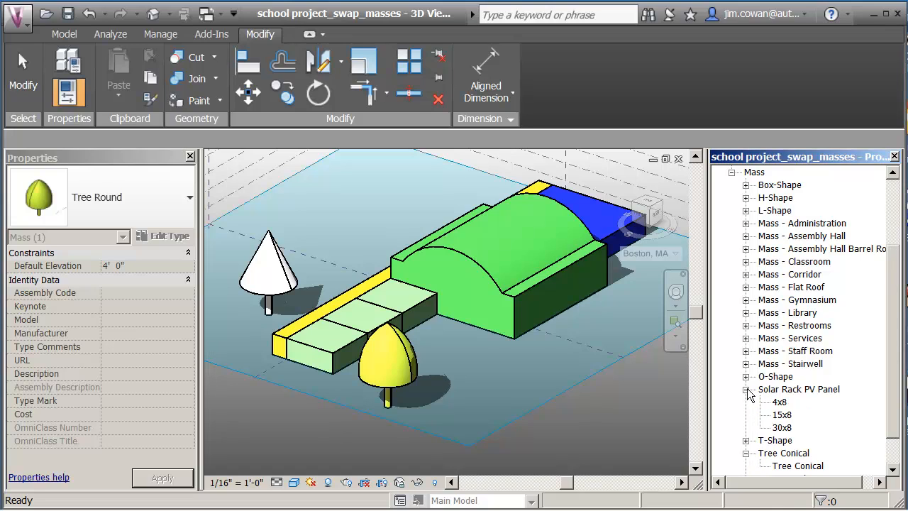
pyautogui.moveTo(893, 403); pyautogui.dragTo(892, 438)
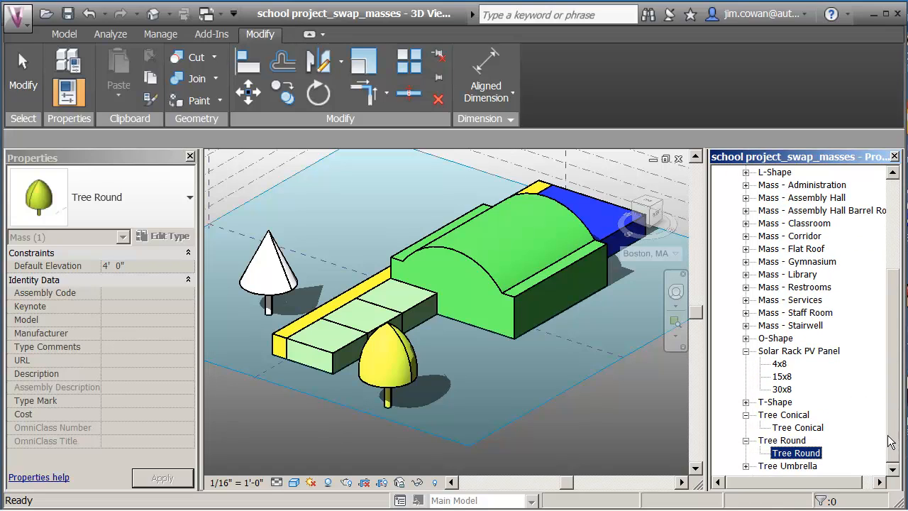
pyautogui.click(782, 390)
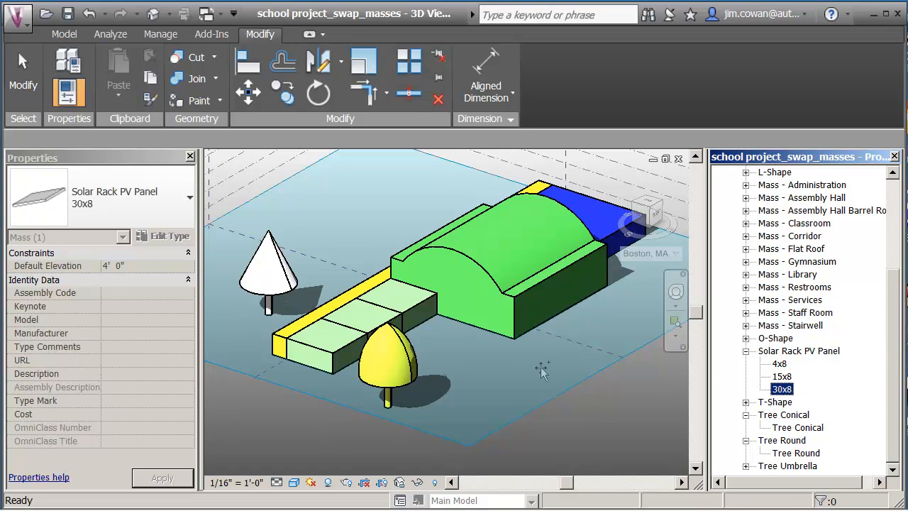
pyautogui.moveTo(450, 339); pyautogui.dragTo(450, 339)
pyautogui.scroll(5, 410, 293)
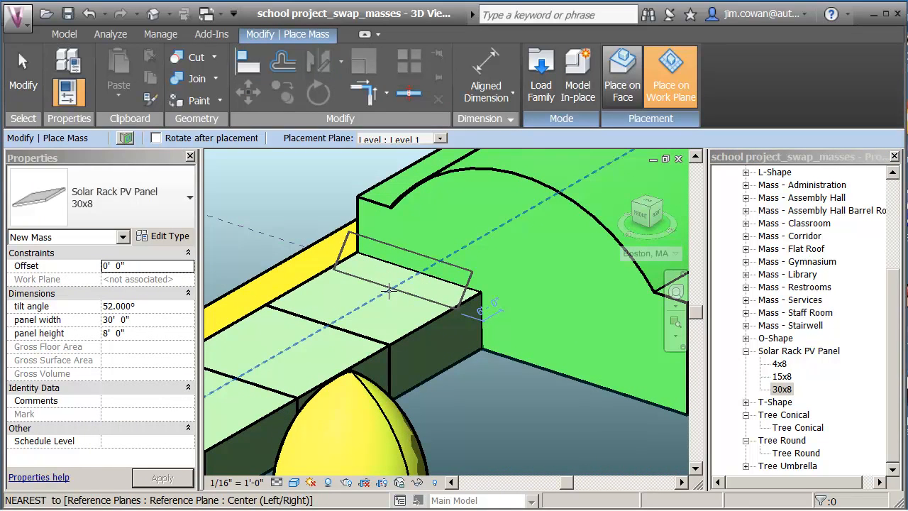
pyautogui.click(623, 79)
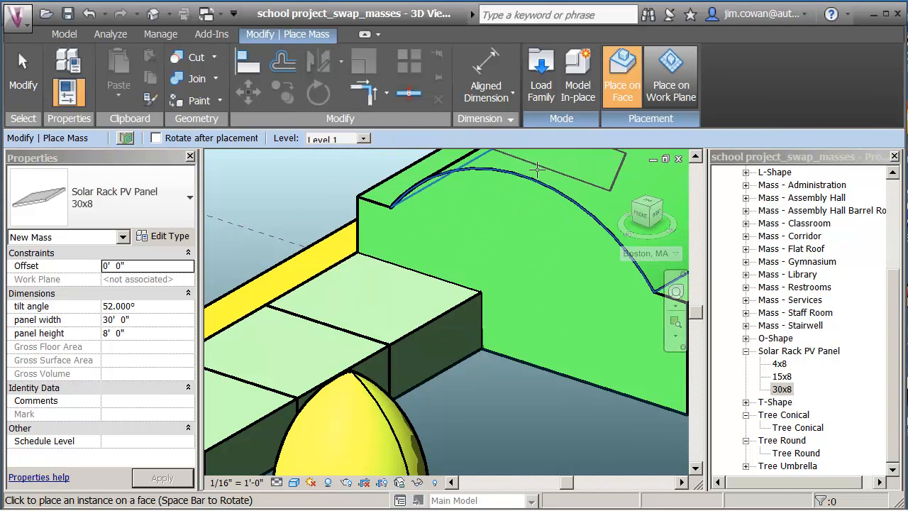
pyautogui.click(369, 299)
# - Place two more 30x8 solar panels on the roof faces of the middle and nearest light-green masses
pyautogui.moveTo(329, 333); pyautogui.dragTo(462, 267, button='middle')
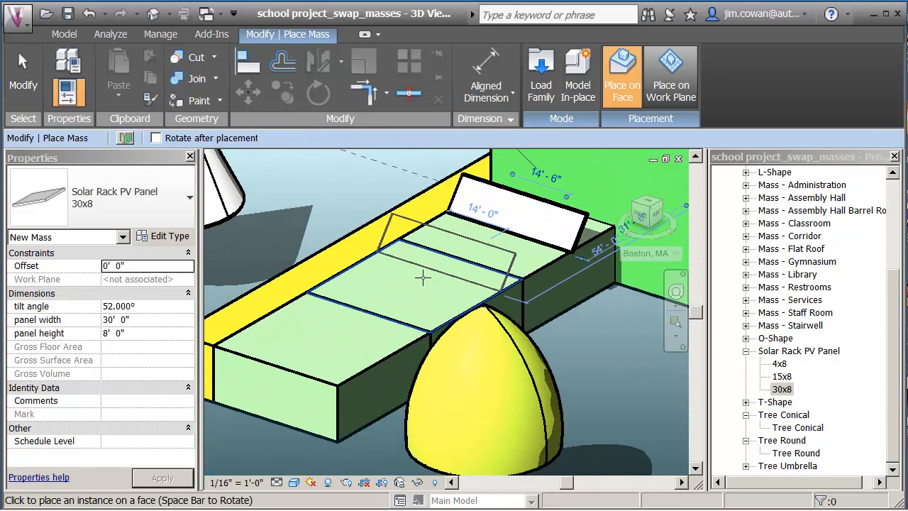
pyautogui.click(408, 288)
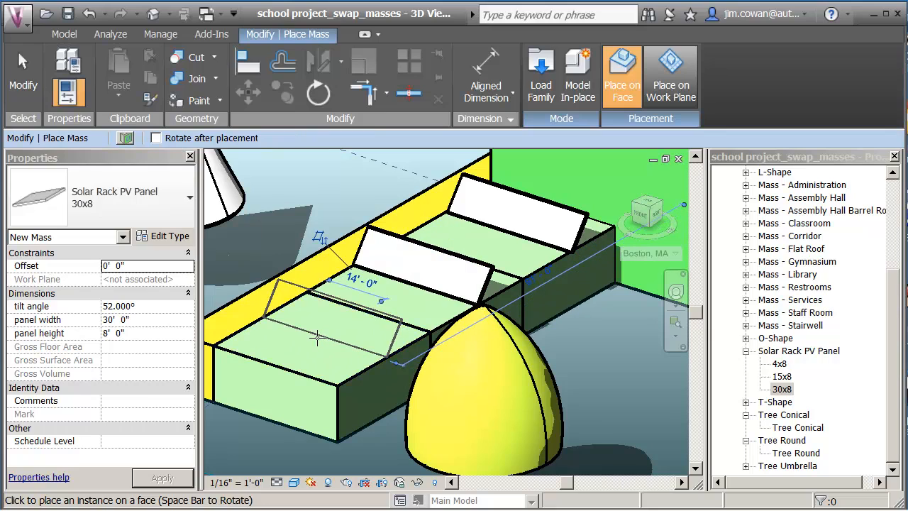
pyautogui.click(318, 338)
pyautogui.press('Escape')
pyautogui.press('Escape')
pyautogui.scroll(-2, 329, 237)
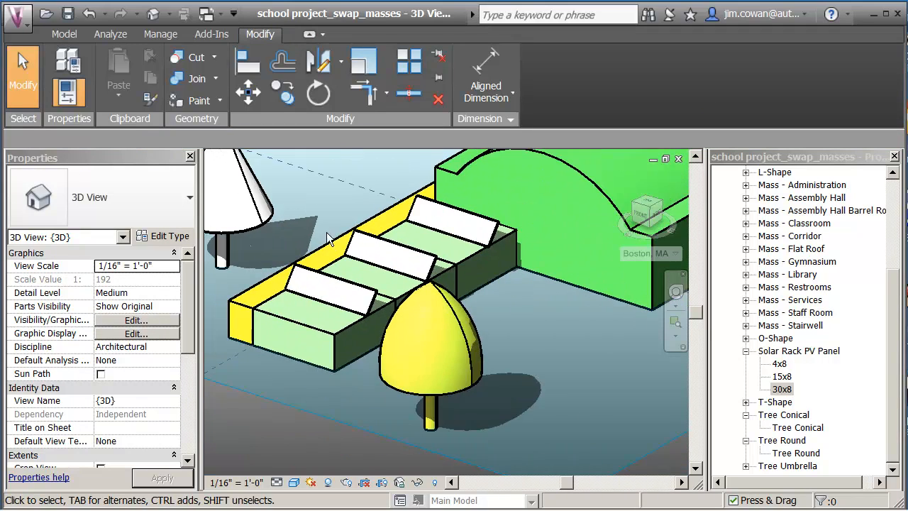
# - Set the Tree Round mass's Tree Height to 60 feet
pyautogui.scroll(-5, 328, 236)
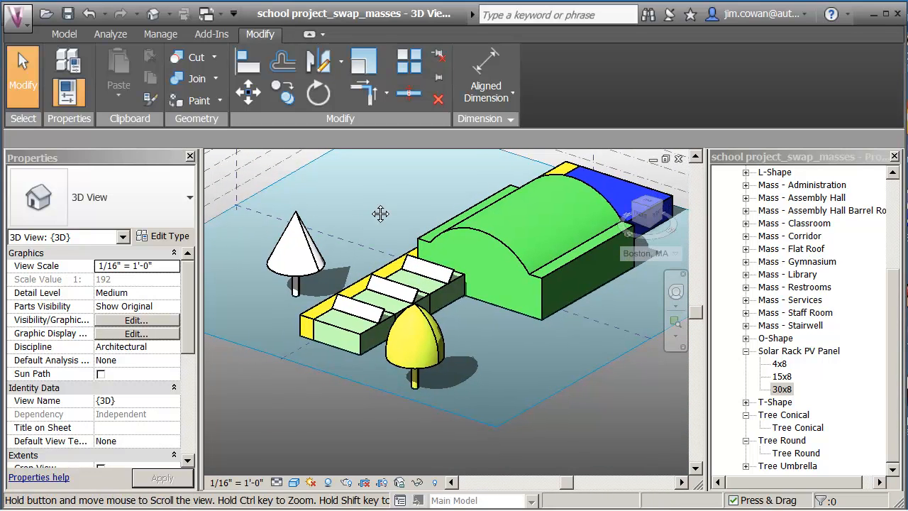
pyautogui.moveTo(362, 209); pyautogui.dragTo(375, 179, button='middle')
pyautogui.scroll(2, 359, 200)
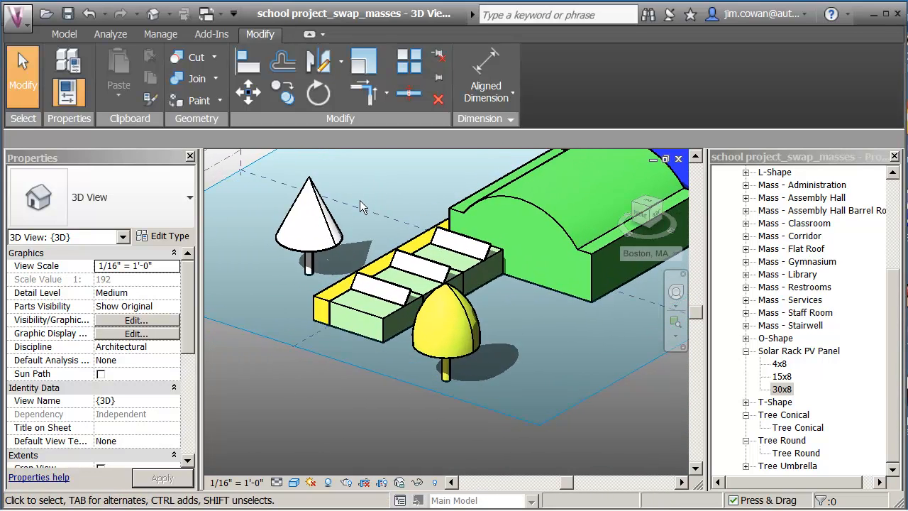
pyautogui.scroll(2, 383, 177)
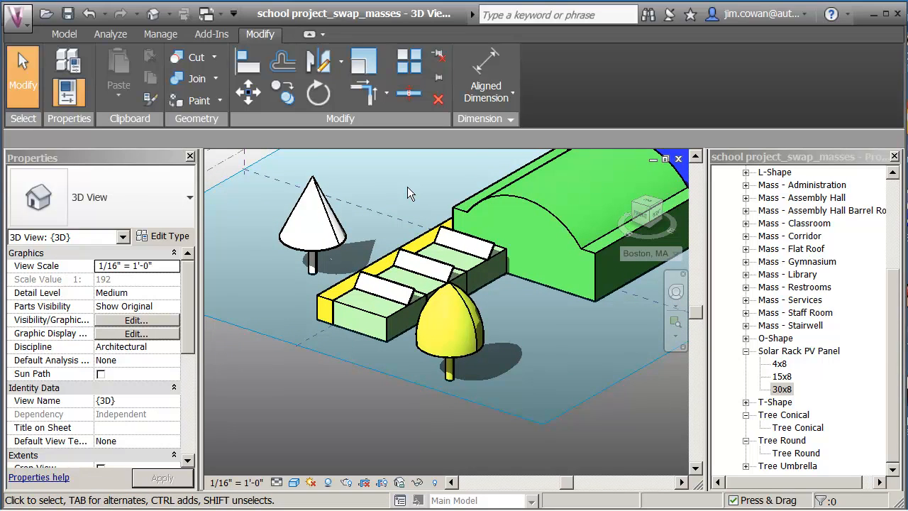
pyautogui.click(448, 357)
pyautogui.click(148, 306)
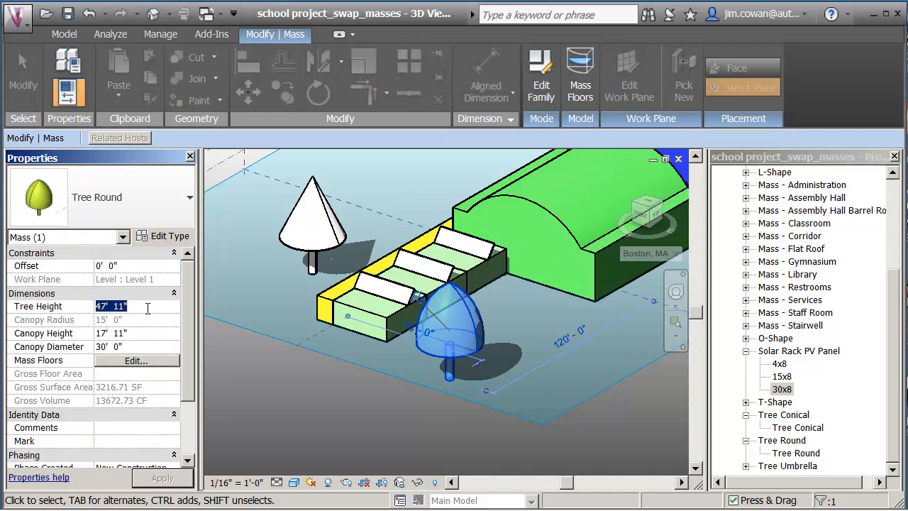
pyautogui.write('60')
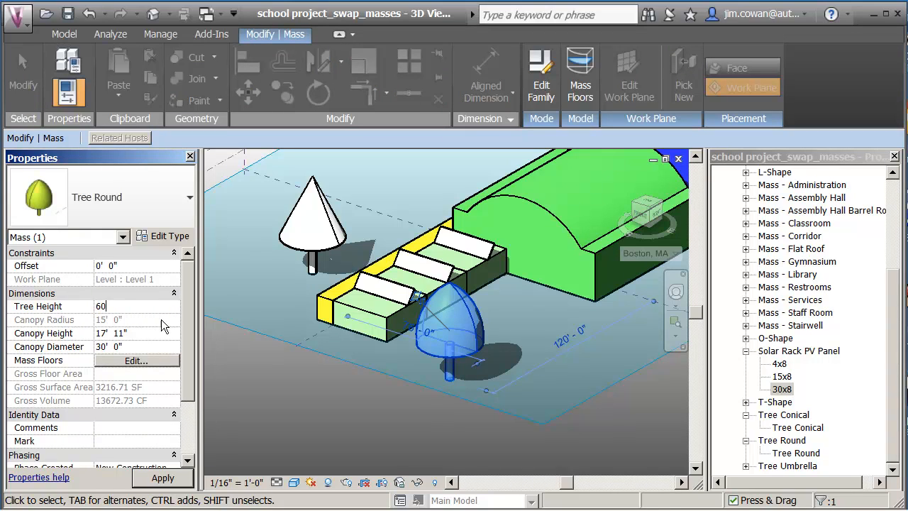
pyautogui.click(162, 478)
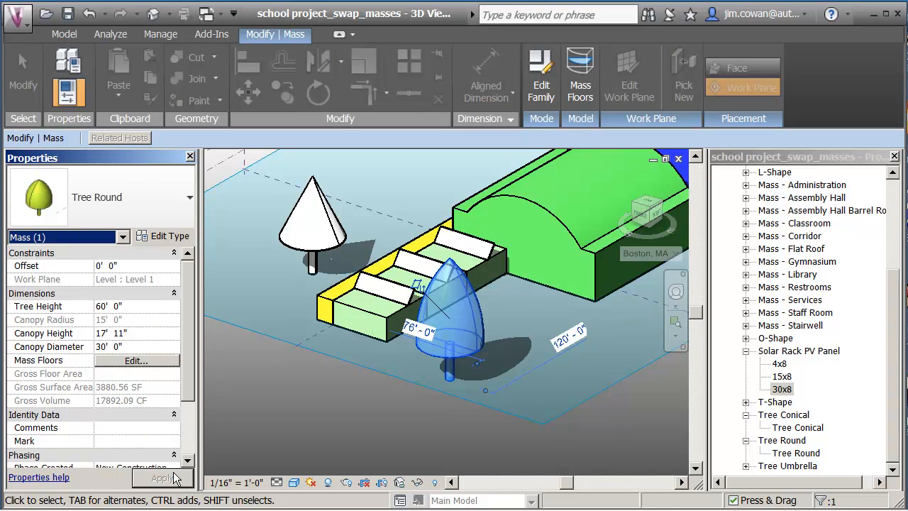
# - Set the Tree Round mass's Canopy Height to 10 feet
pyautogui.click(139, 333)
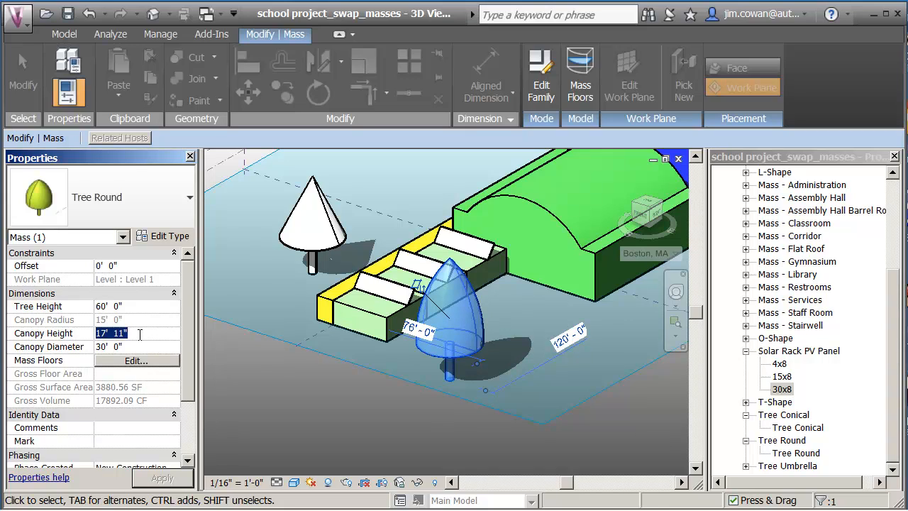
pyautogui.write('10')
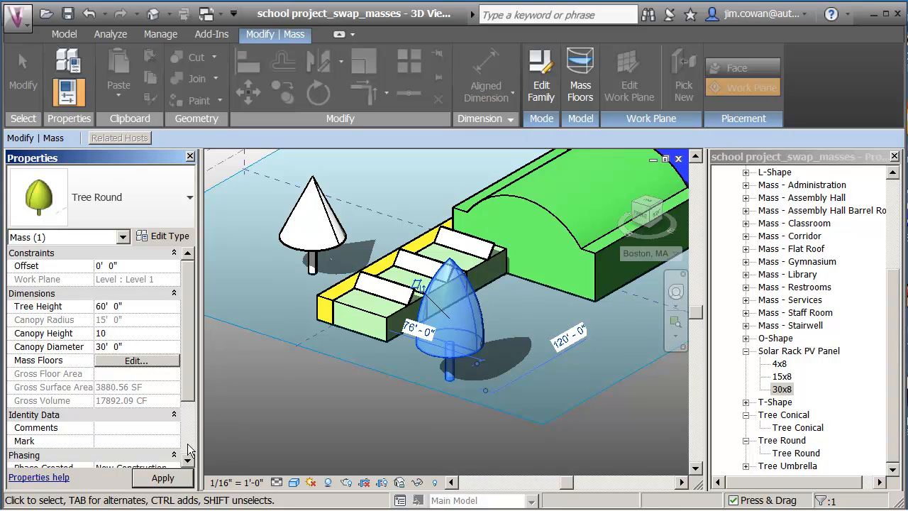
pyautogui.click(177, 479)
pyautogui.click(366, 390)
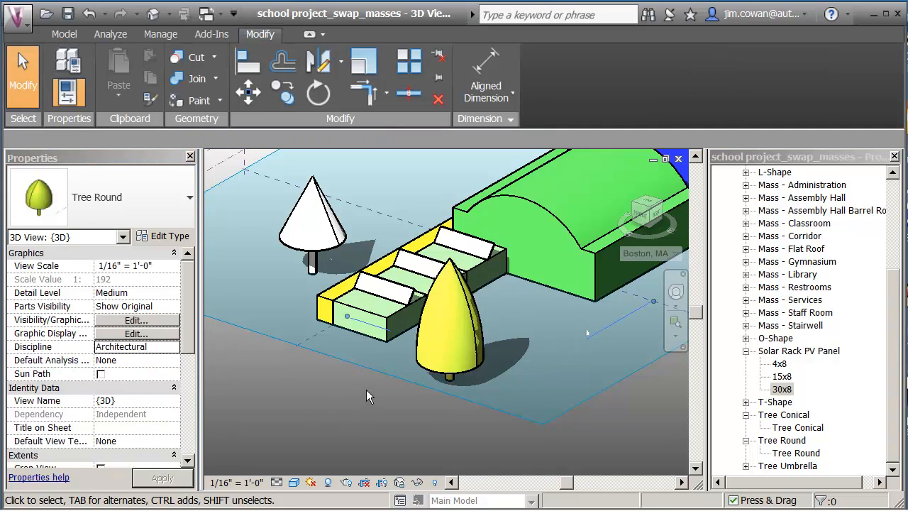
pyautogui.scroll(2, 366, 389)
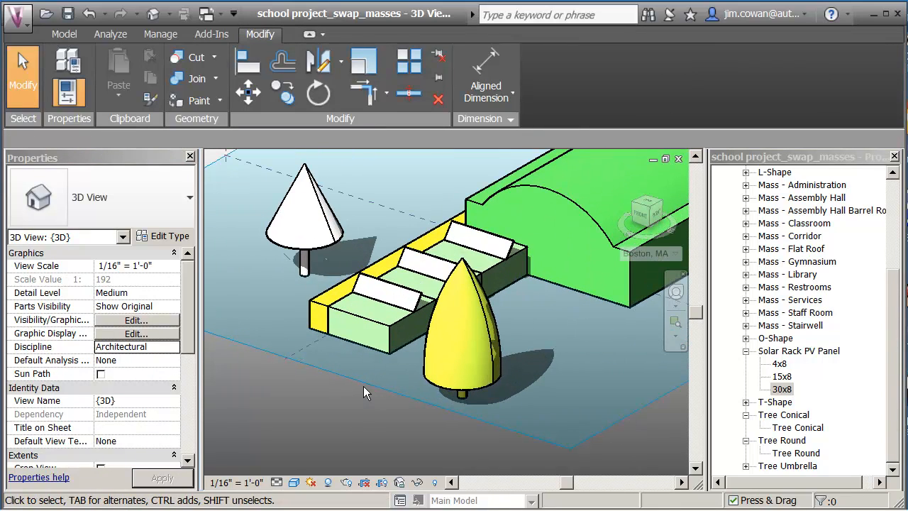
# - Set the tilt angle to 32° for the solar panel on the light-green mass farthest from the hall
pyautogui.click(389, 291)
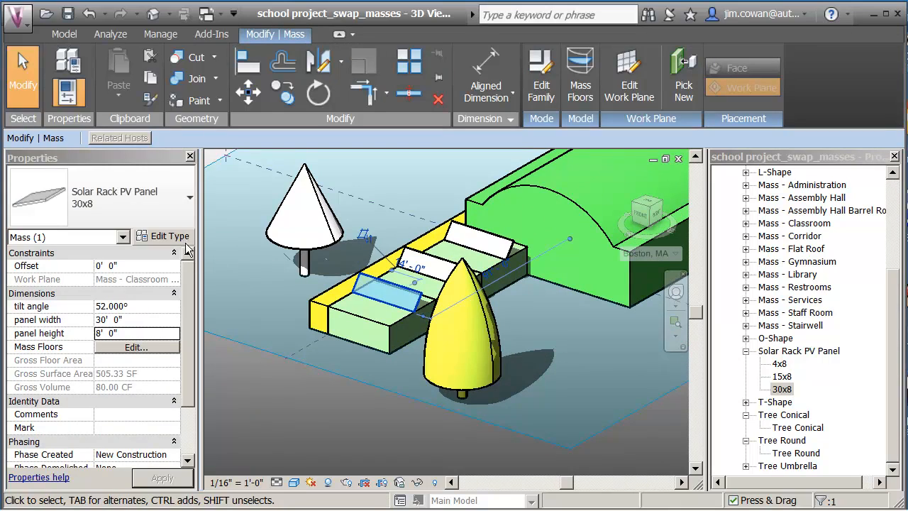
pyautogui.click(135, 307)
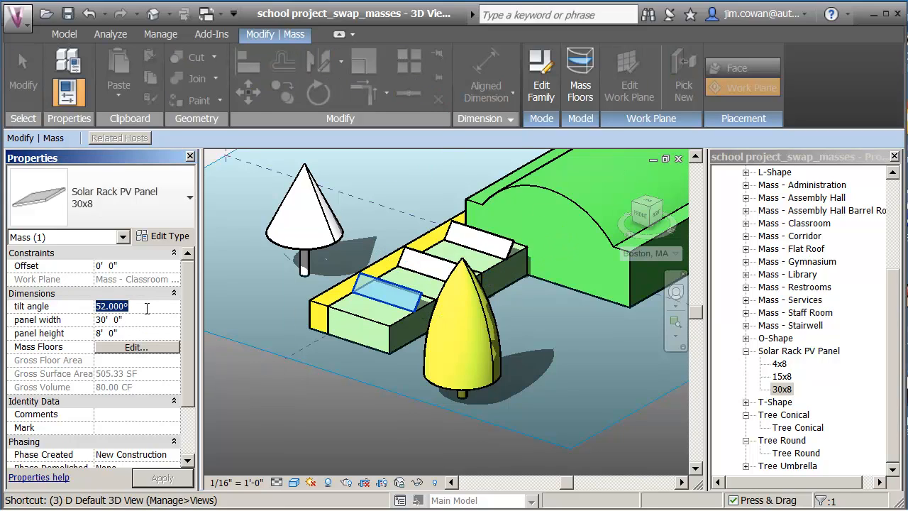
pyautogui.write('32')
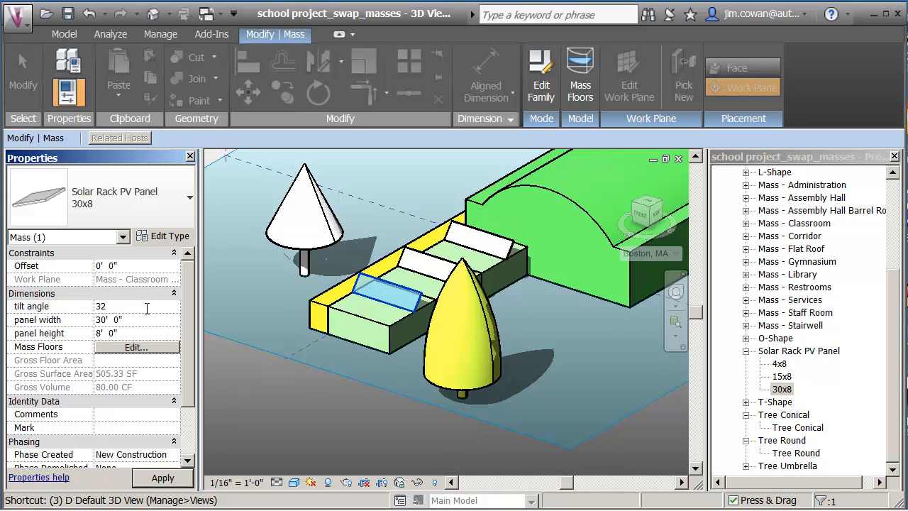
pyautogui.press('Return')
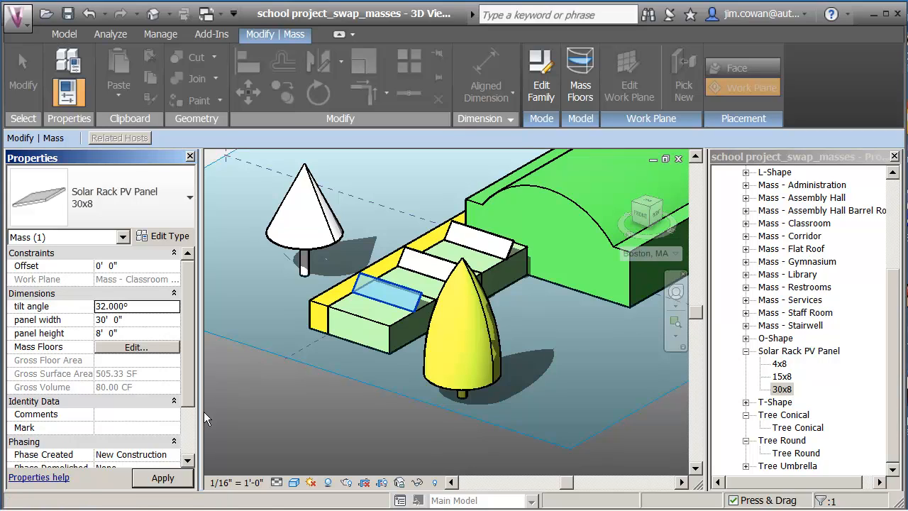
pyautogui.scroll(3, 428, 321)
pyautogui.scroll(2, 428, 321)
pyautogui.moveTo(379, 266); pyautogui.dragTo(462, 270, button='middle')
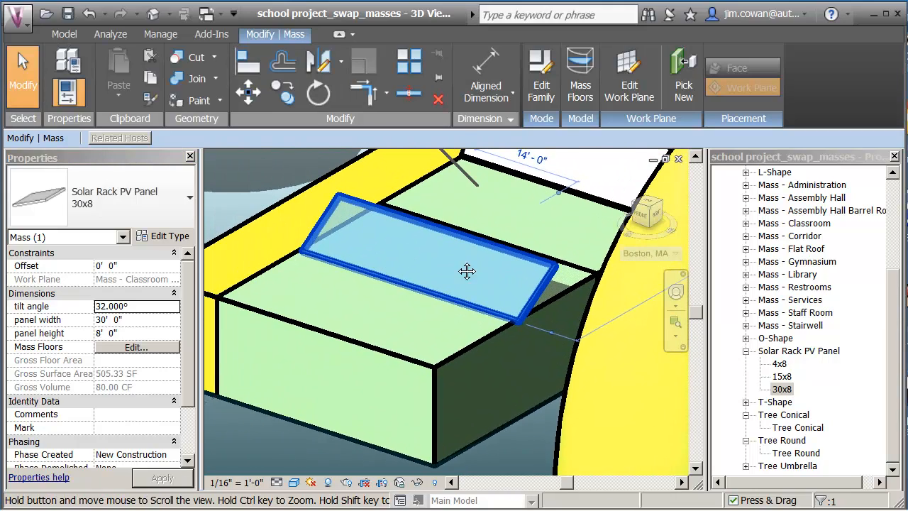
pyautogui.scroll(1, 308, 257)
pyautogui.click(262, 428)
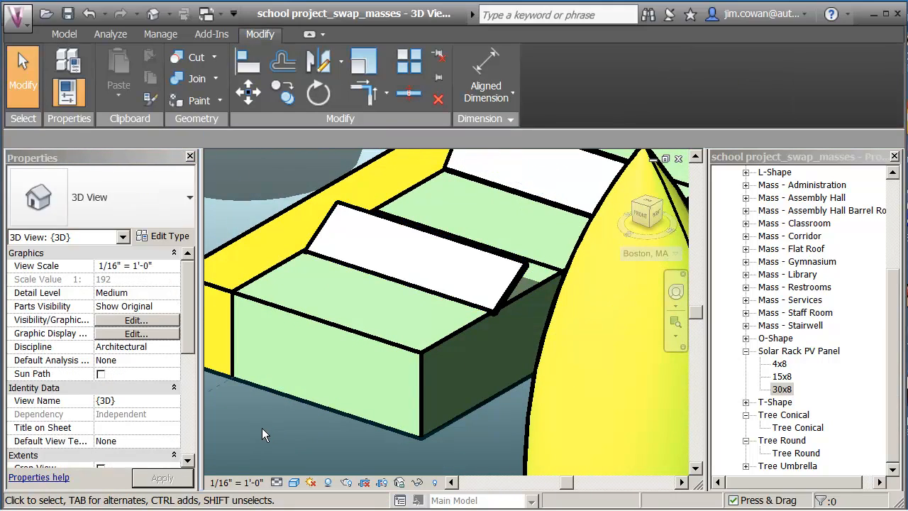
pyautogui.scroll(-3, 263, 425)
pyautogui.moveTo(262, 425); pyautogui.dragTo(306, 383, button='middle')
pyautogui.scroll(-3, 311, 415)
pyautogui.scroll(-1, 312, 411)
pyautogui.scroll(-1, 312, 410)
pyautogui.scroll(-1, 303, 402)
pyautogui.moveTo(459, 376); pyautogui.dragTo(455, 361, button='middle')
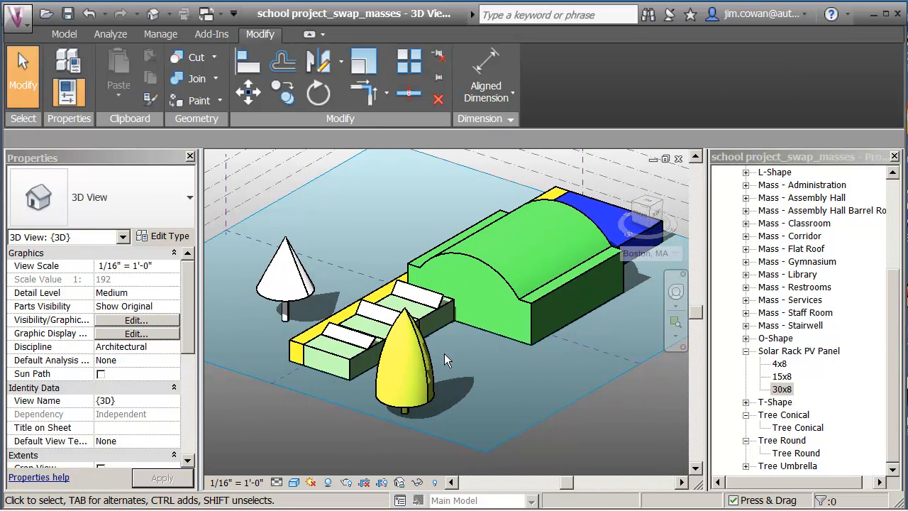